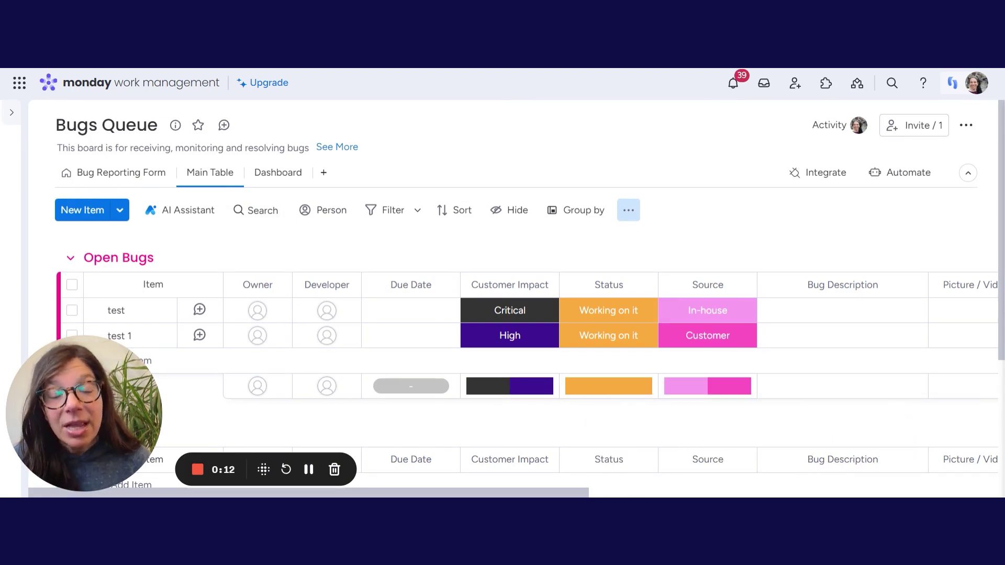
# - Show the Customer Impact label choices (Critical, High, Medium, Low) for the first bug
pyautogui.click(500, 317)
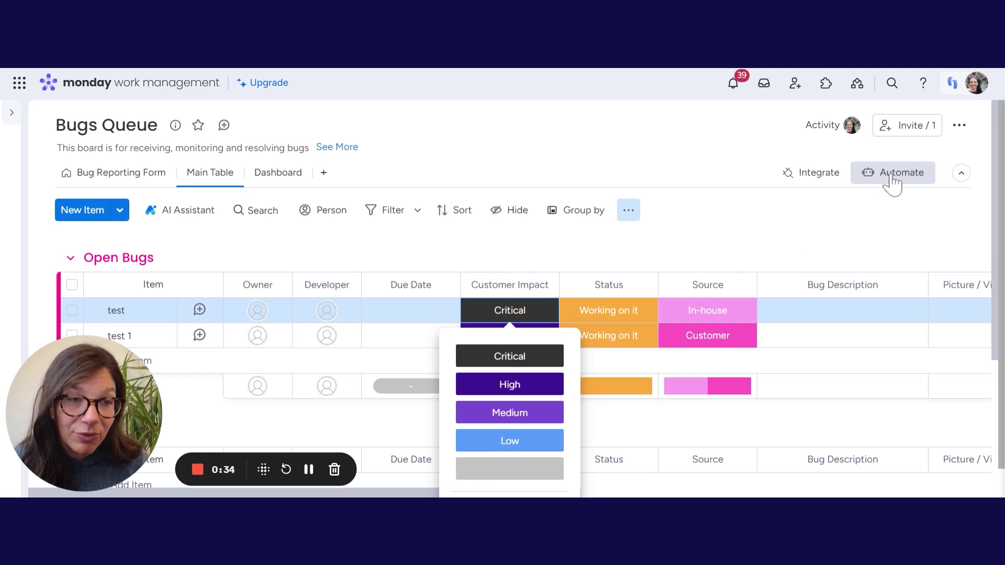
# - Begin a custom automation triggered by a status changing to a specific value
pyautogui.click(893, 181)
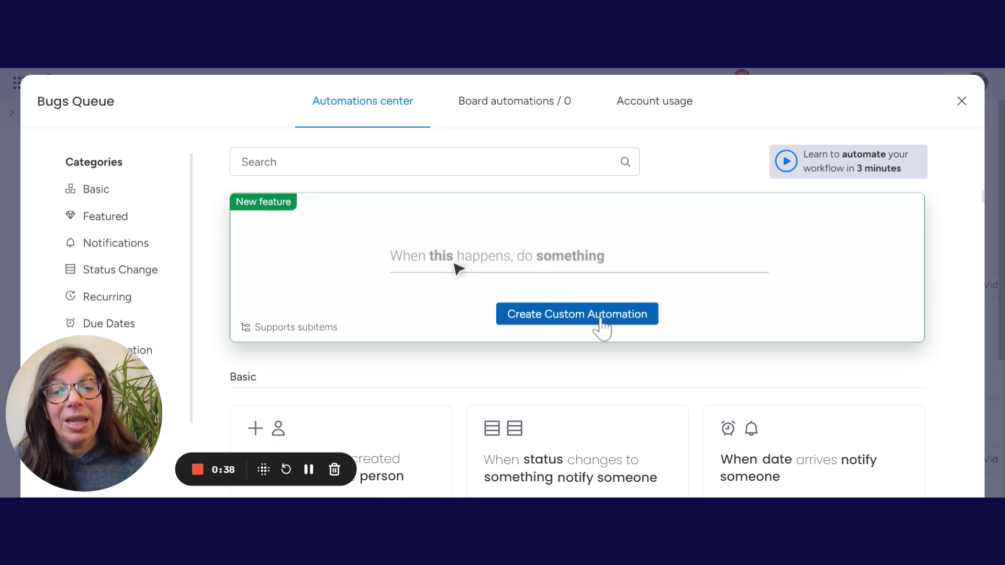
pyautogui.click(598, 320)
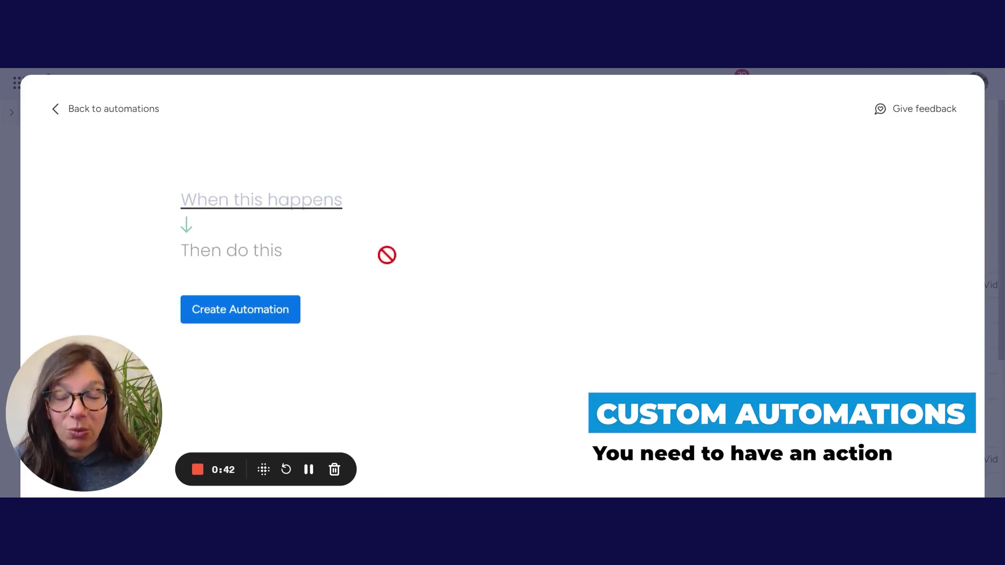
pyautogui.click(236, 206)
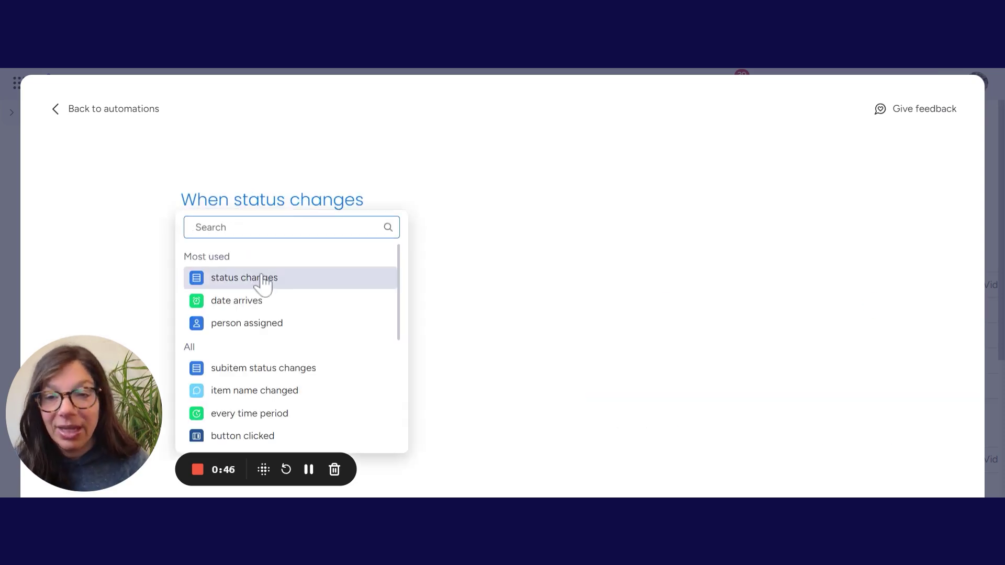
pyautogui.click(260, 278)
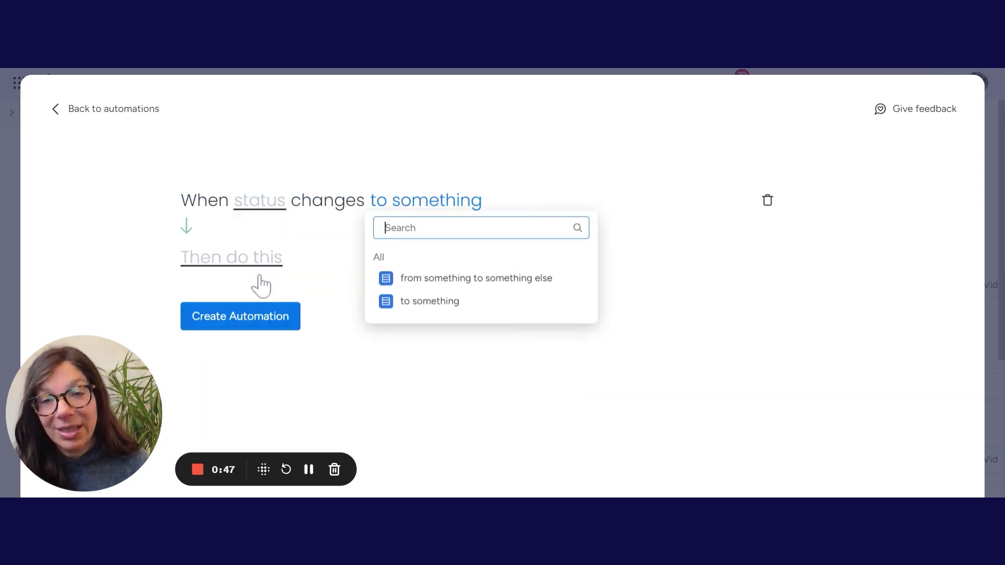
pyautogui.click(404, 303)
# - Set the trigger to Status changing to Working on it
pyautogui.click(264, 213)
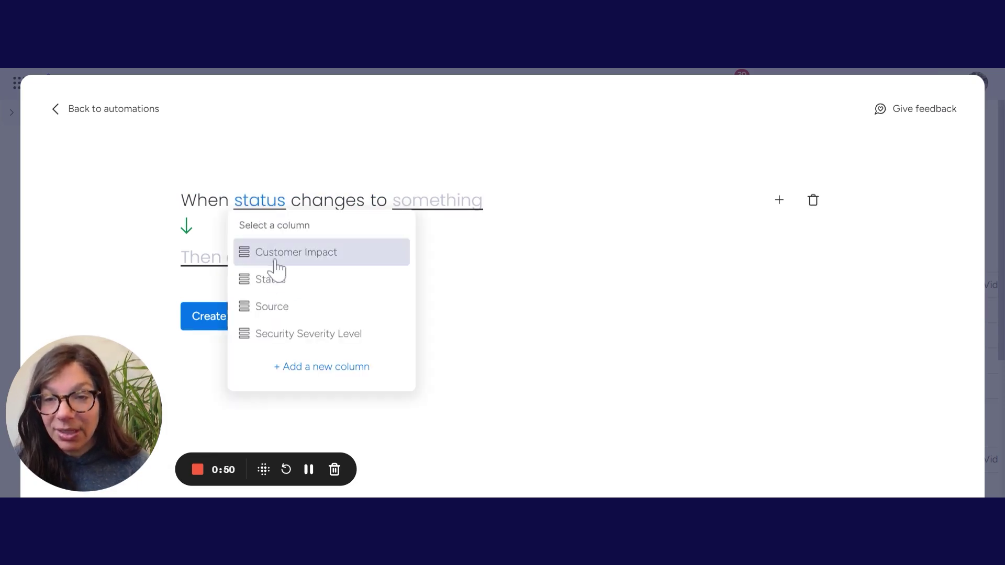
pyautogui.click(296, 288)
pyautogui.click(434, 214)
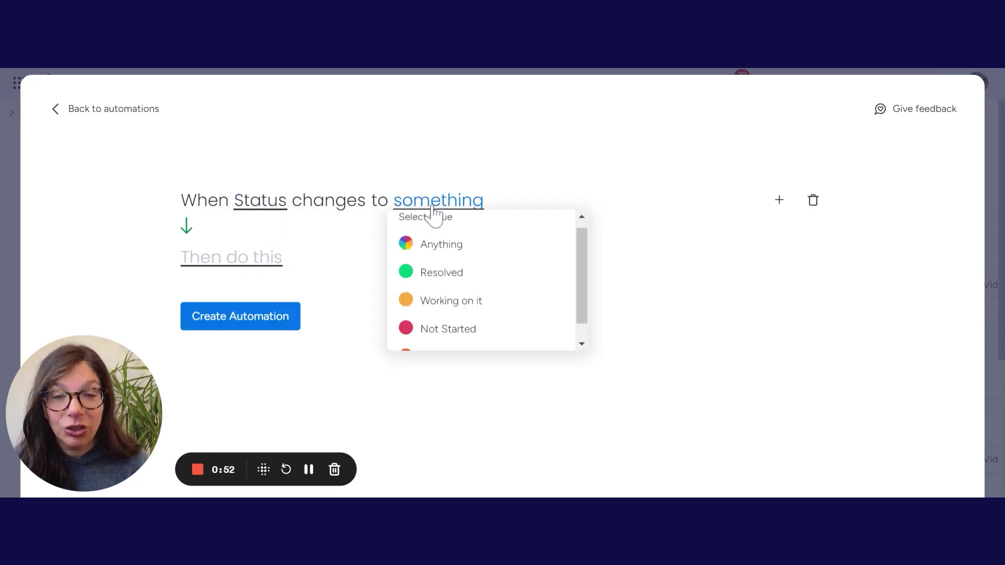
pyautogui.click(441, 299)
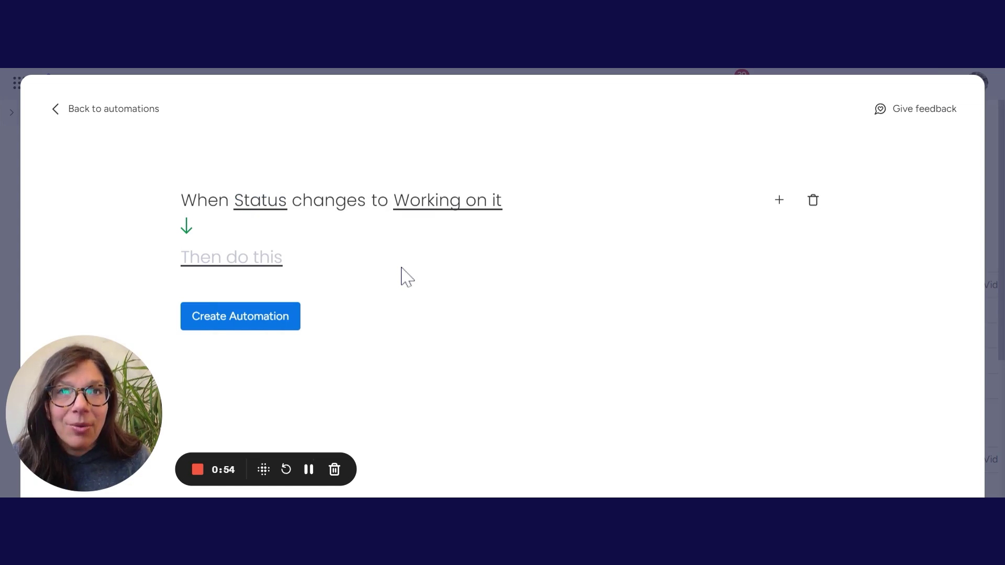
# - Add a condition requiring the Customer Impact column to be empty
pyautogui.click(779, 201)
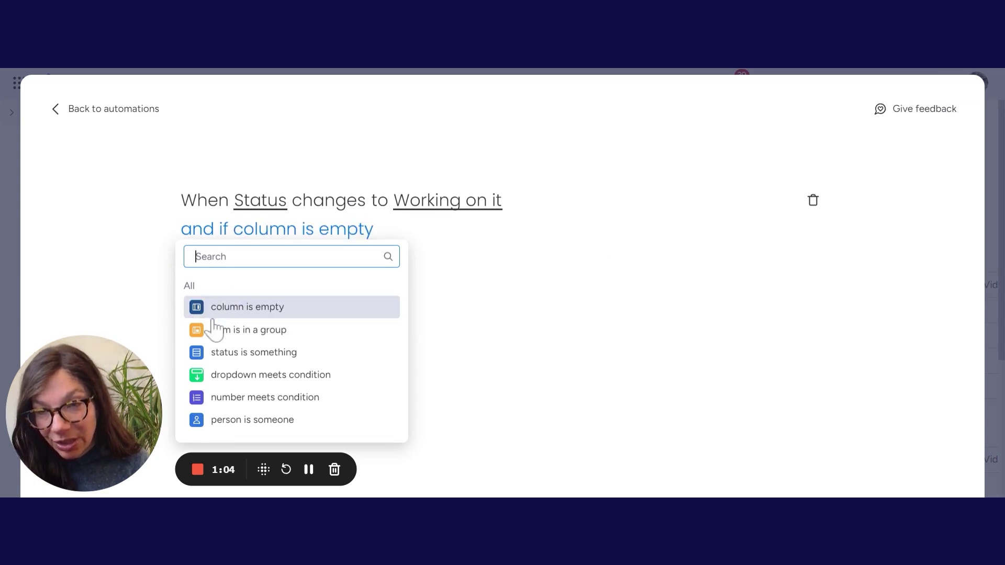
pyautogui.click(250, 314)
pyautogui.click(267, 245)
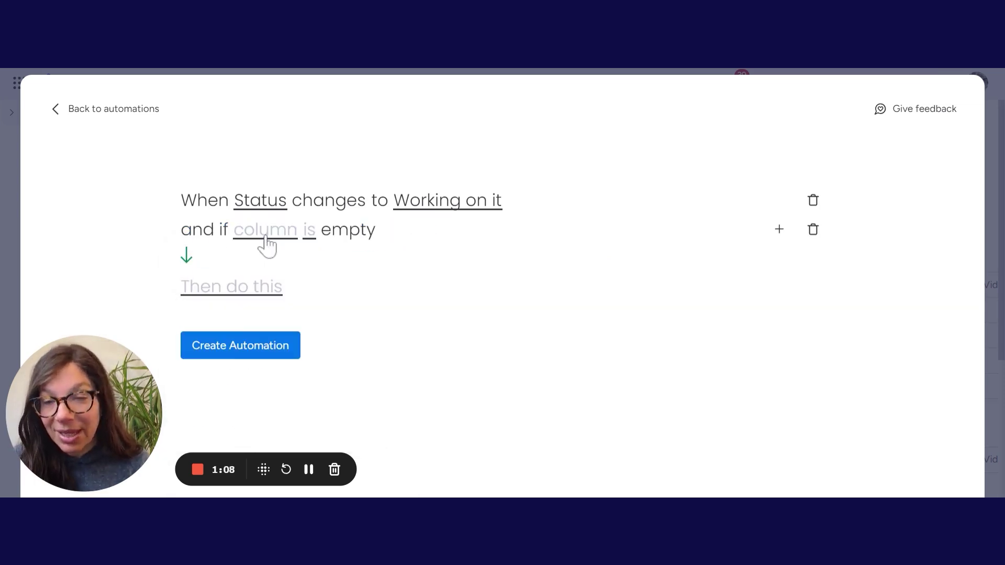
pyautogui.click(302, 362)
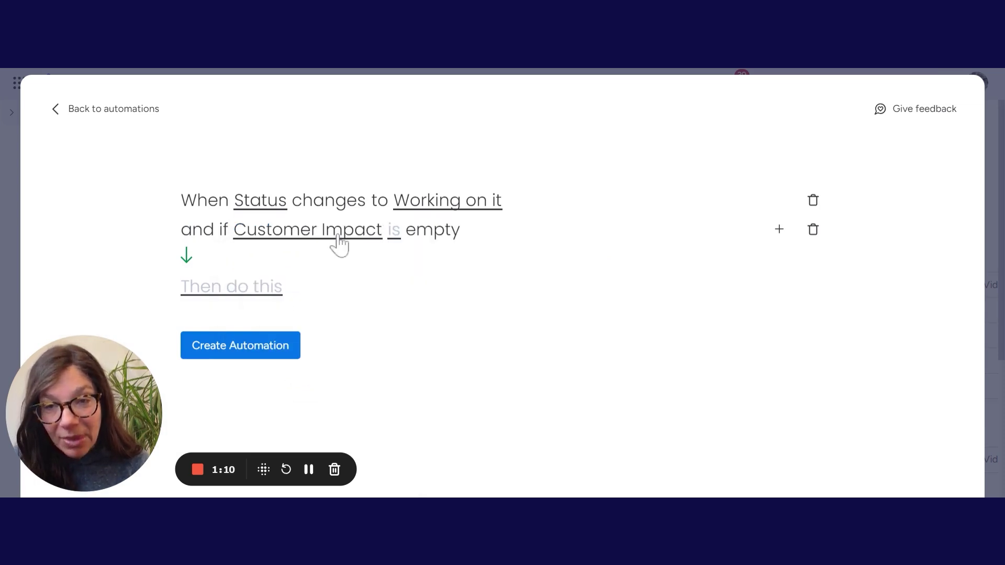
pyautogui.click(395, 235)
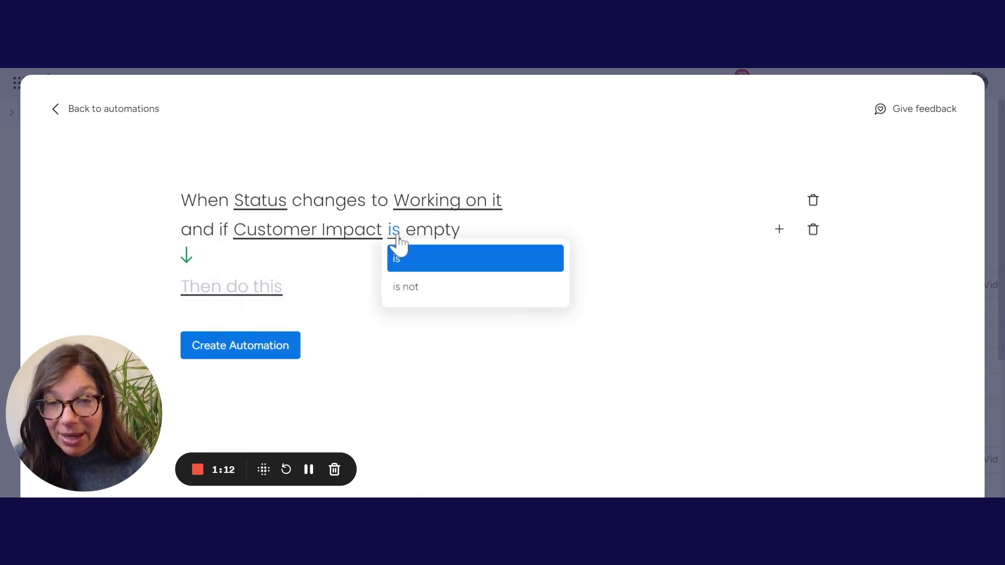
pyautogui.click(405, 286)
# - Set the action to notify the person in the Owner people column
pyautogui.click(233, 291)
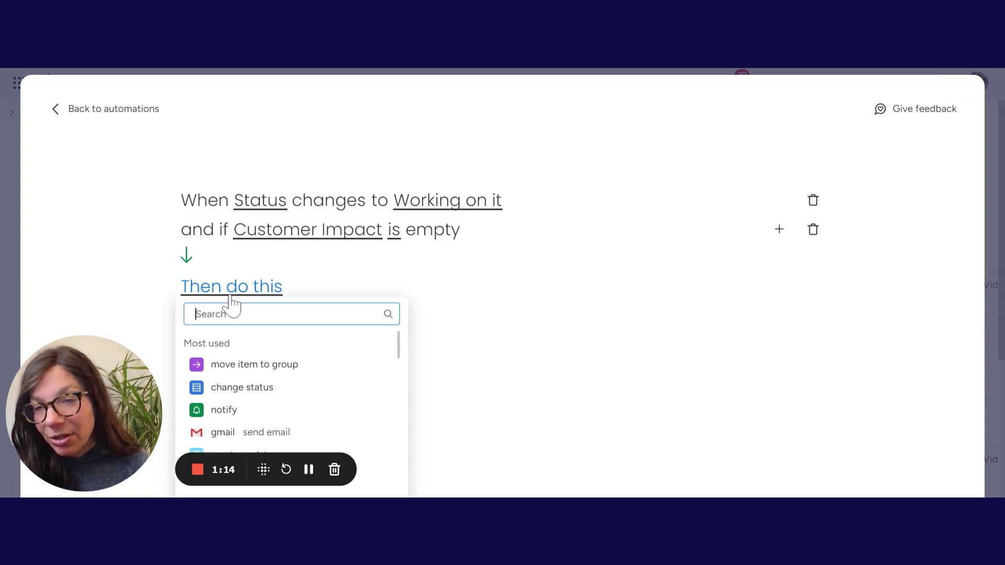
pyautogui.click(249, 410)
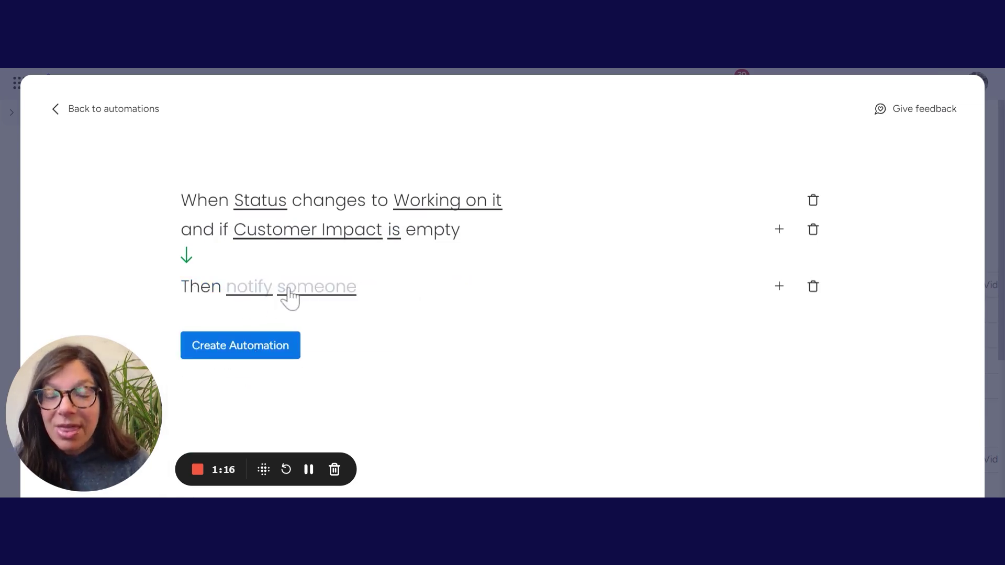
pyautogui.click(289, 289)
pyautogui.click(334, 388)
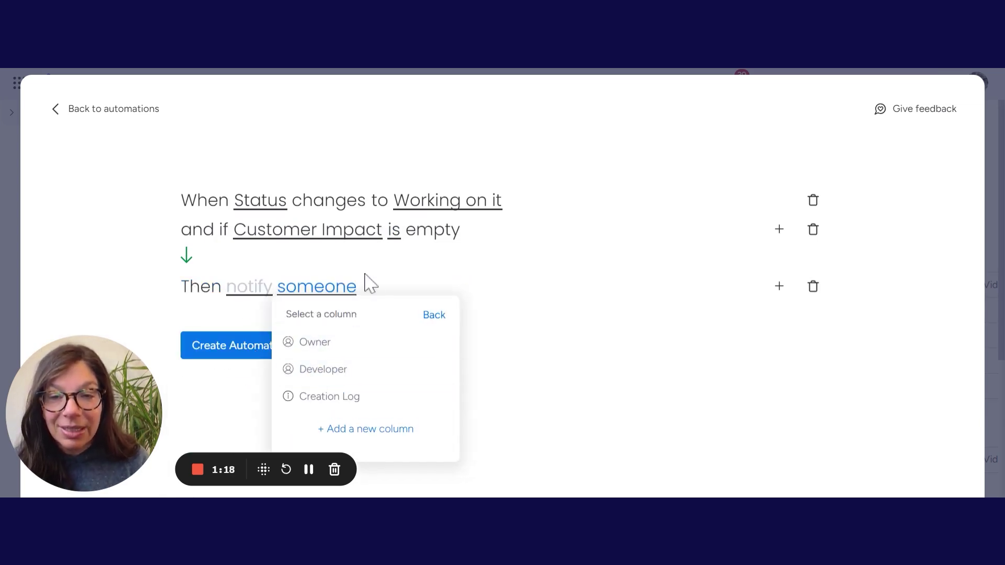
pyautogui.click(335, 344)
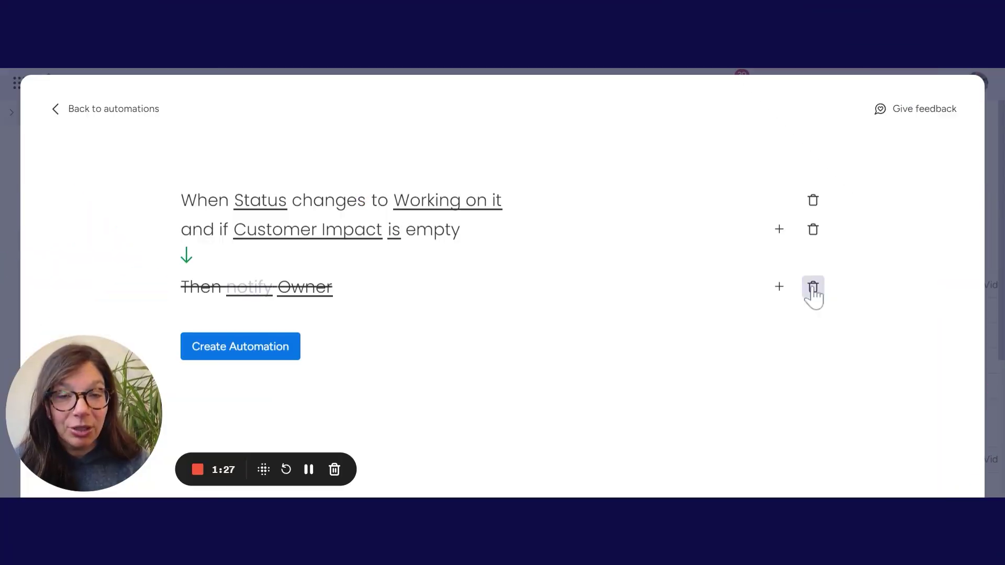
# - Discard the draft and set a new trigger for items moved to the Open Bugs group
pyautogui.click(814, 201)
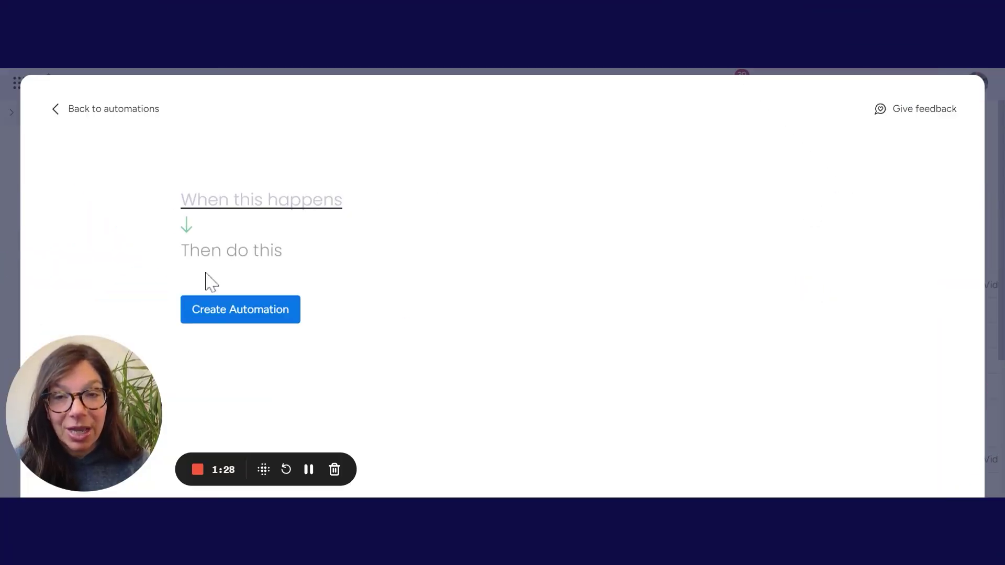
pyautogui.click(245, 210)
pyautogui.write('gro')
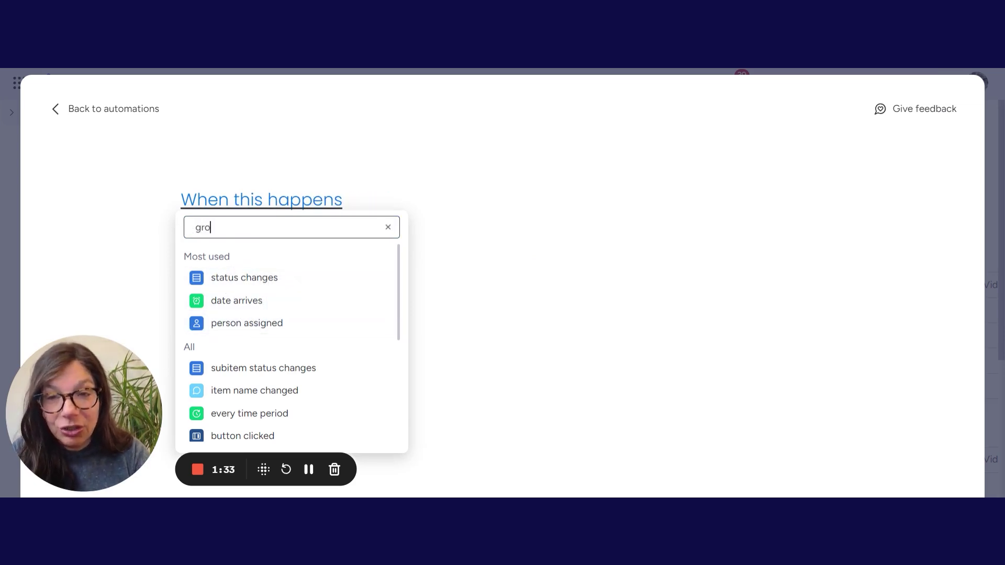
pyautogui.click(297, 280)
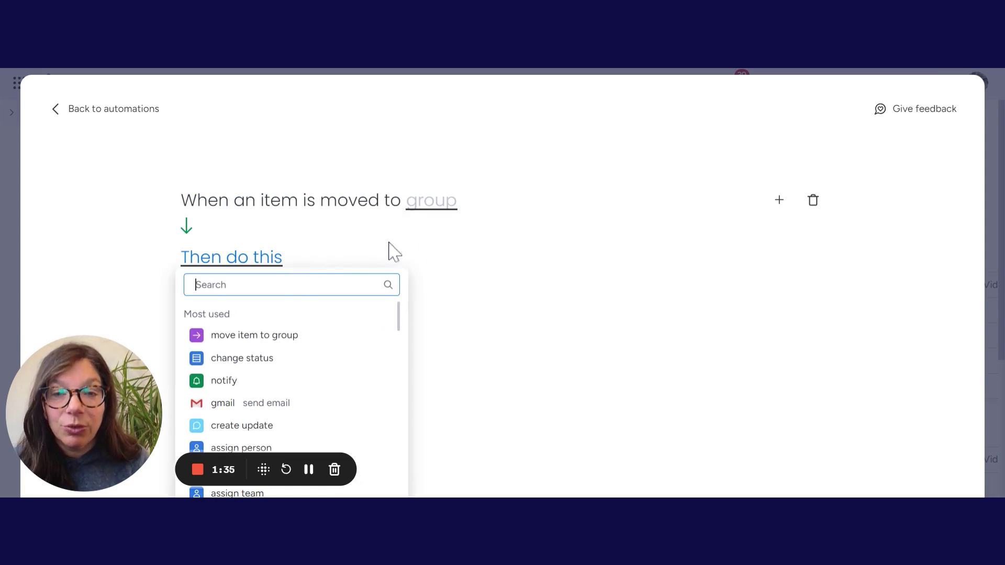
pyautogui.click(417, 209)
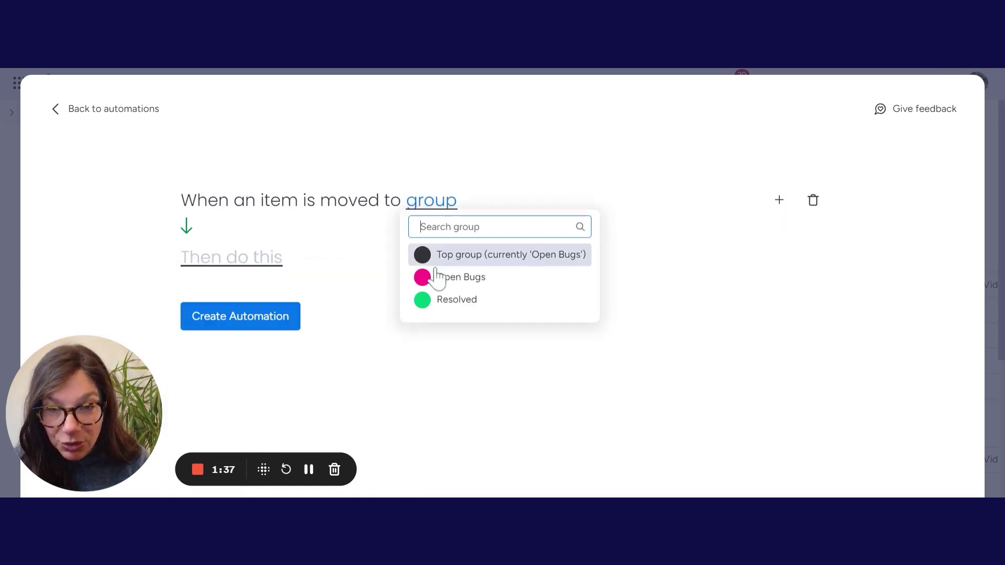
pyautogui.click(464, 280)
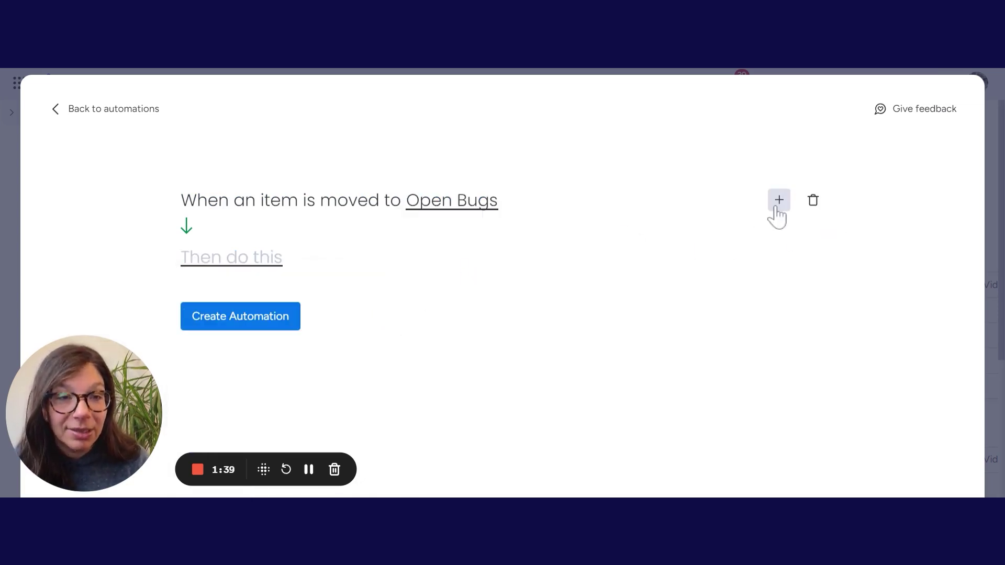
# - Add a 'column is empty' condition to the group trigger
pyautogui.click(778, 203)
pyautogui.click(275, 311)
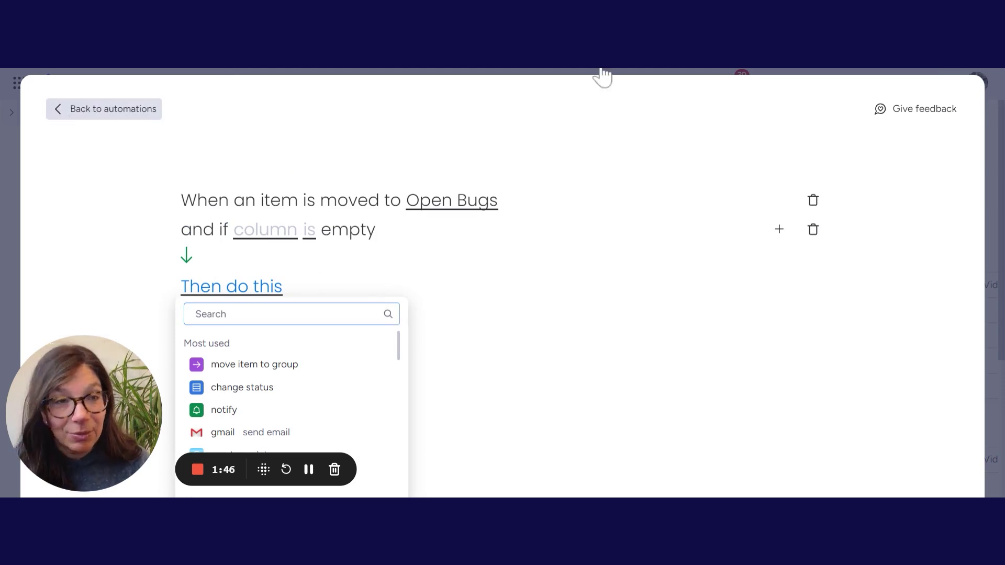
# - Leave the automations center and return to the Bugs Queue board
pyautogui.click(139, 107)
pyautogui.click(962, 101)
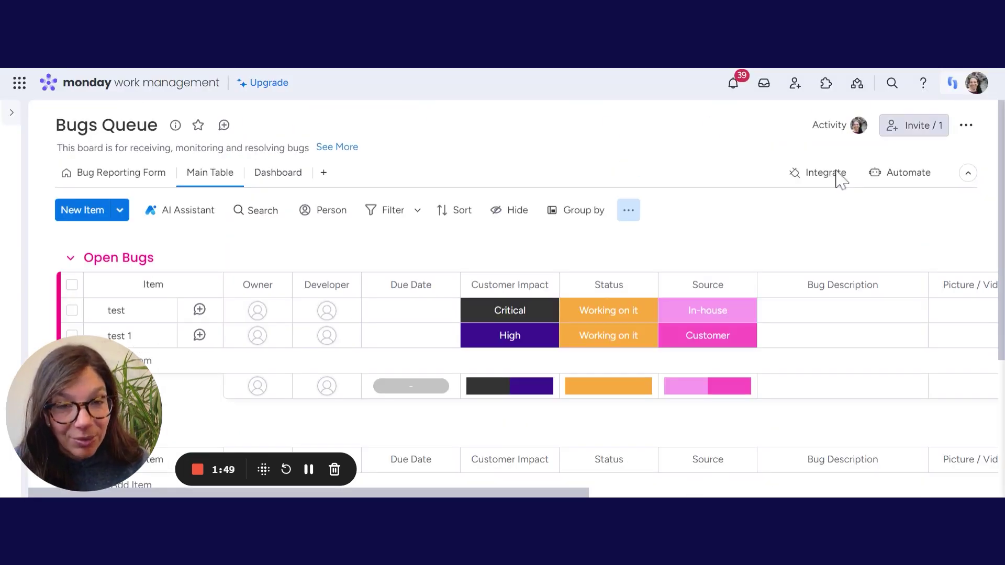
# - Add a new Missing Info label to the first bug's Status options
pyautogui.click(606, 317)
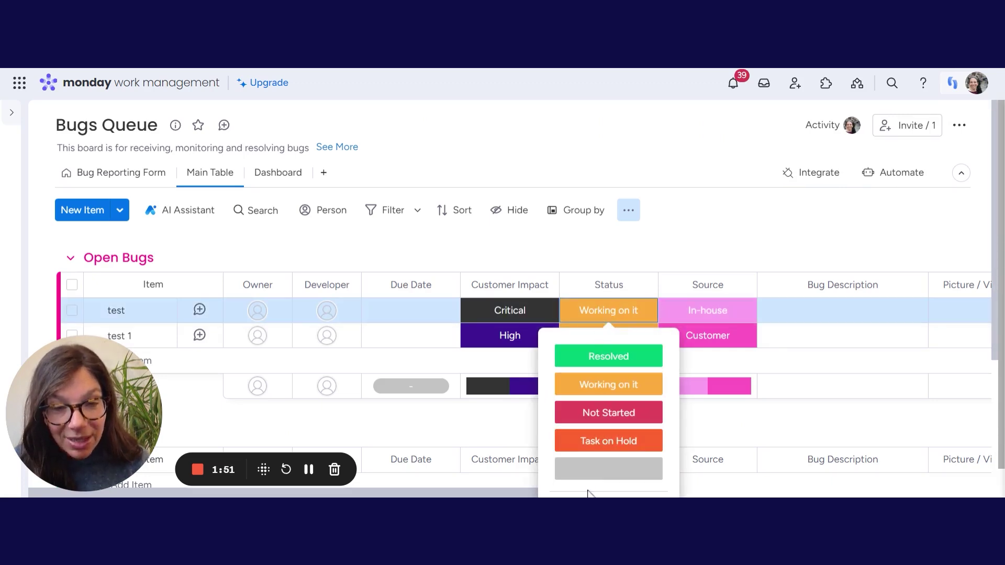
pyautogui.scroll(-1, 601, 473)
pyautogui.click(605, 477)
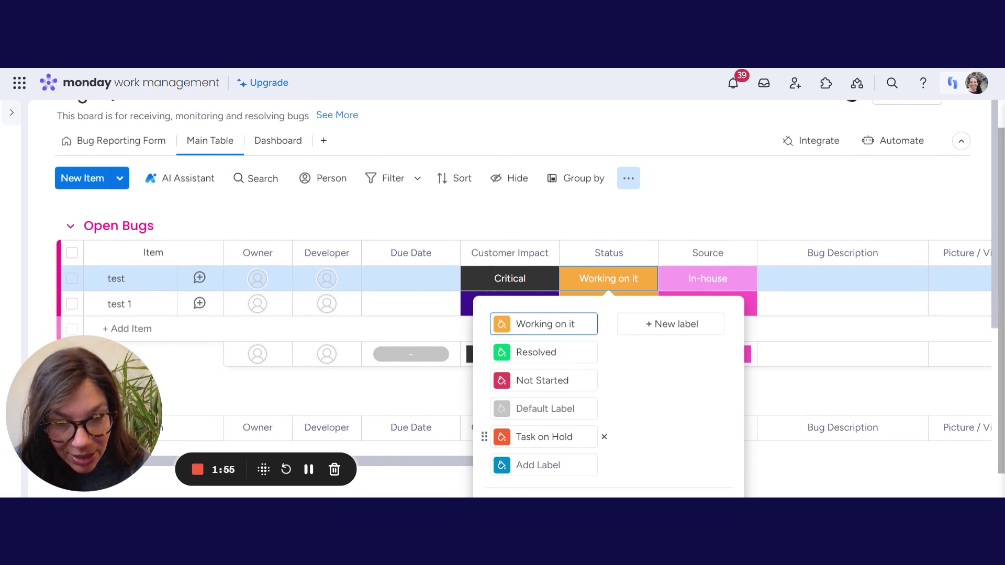
pyautogui.click(550, 465)
pyautogui.write('Missi')
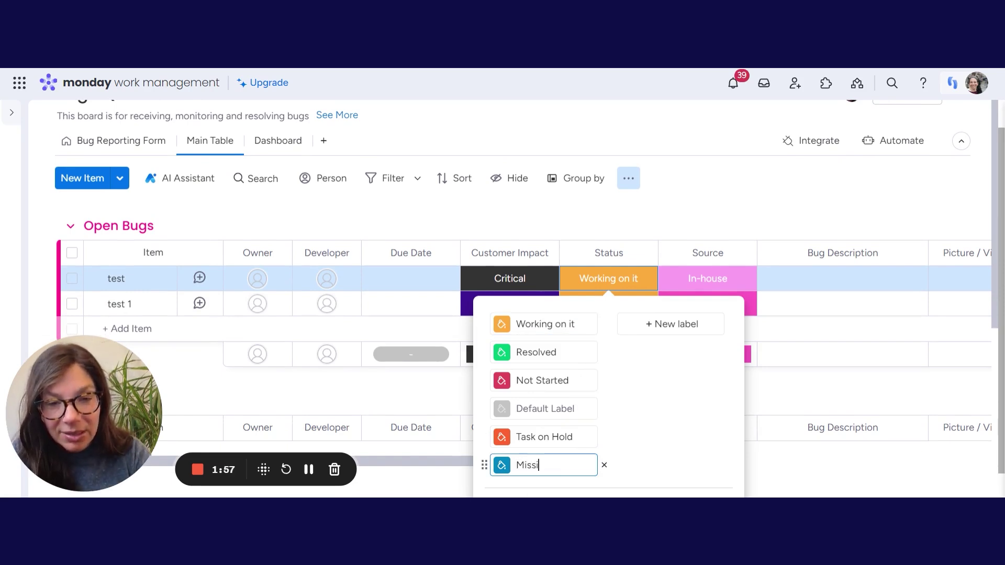
pyautogui.write('ng Info')
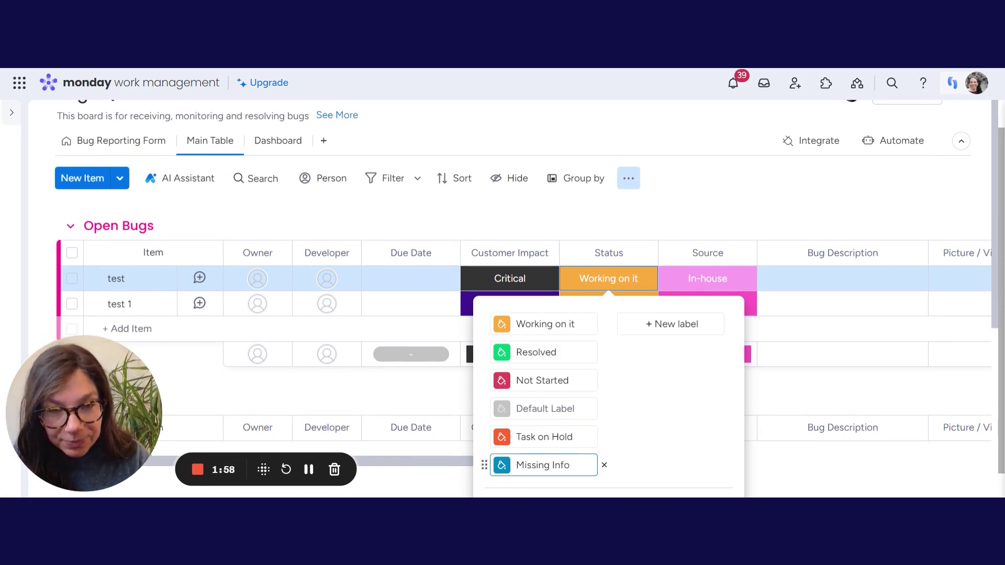
# - Finish label editing and begin a custom automation triggered by a status change
pyautogui.click(722, 212)
pyautogui.scroll(2, 729, 197)
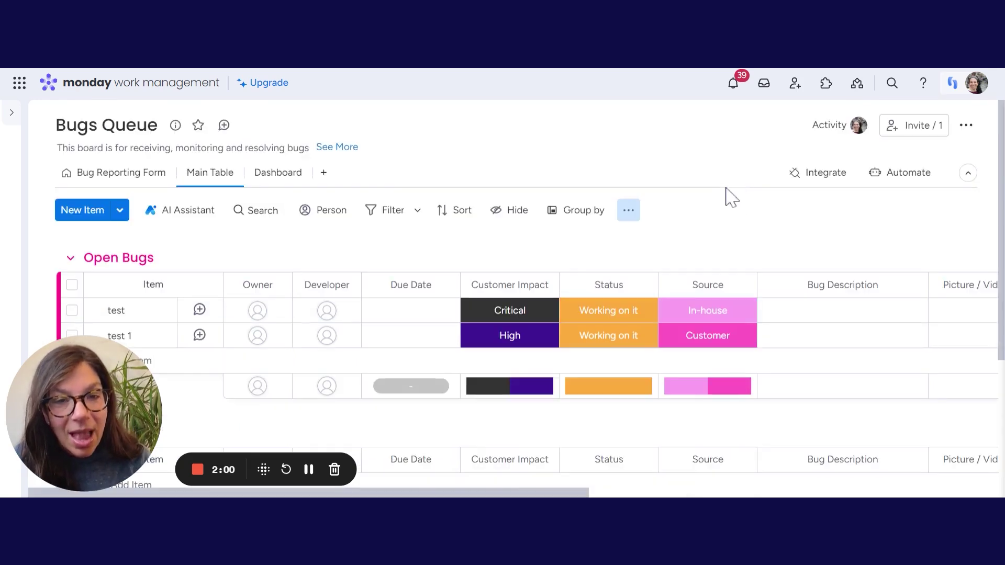
pyautogui.click(903, 177)
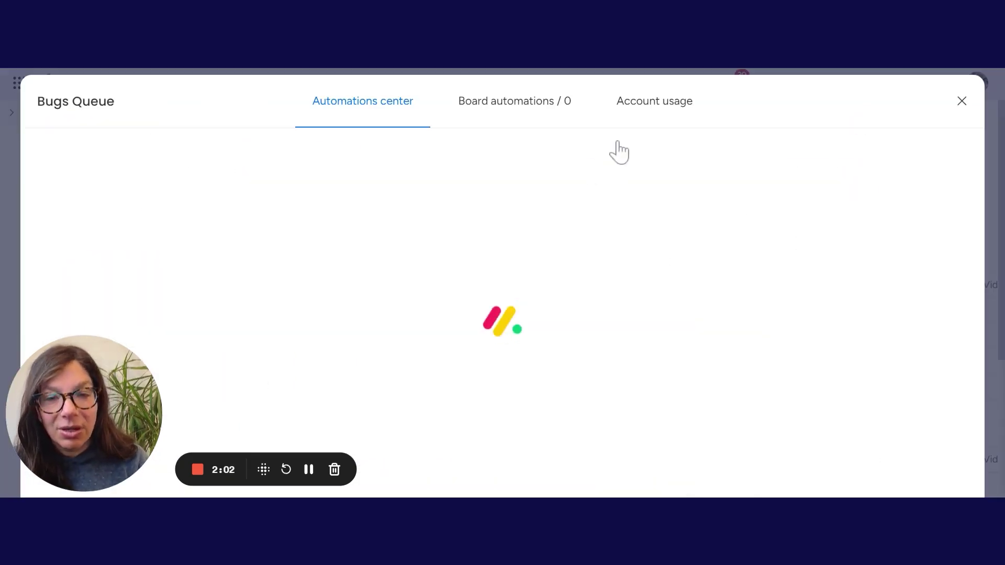
pyautogui.click(562, 320)
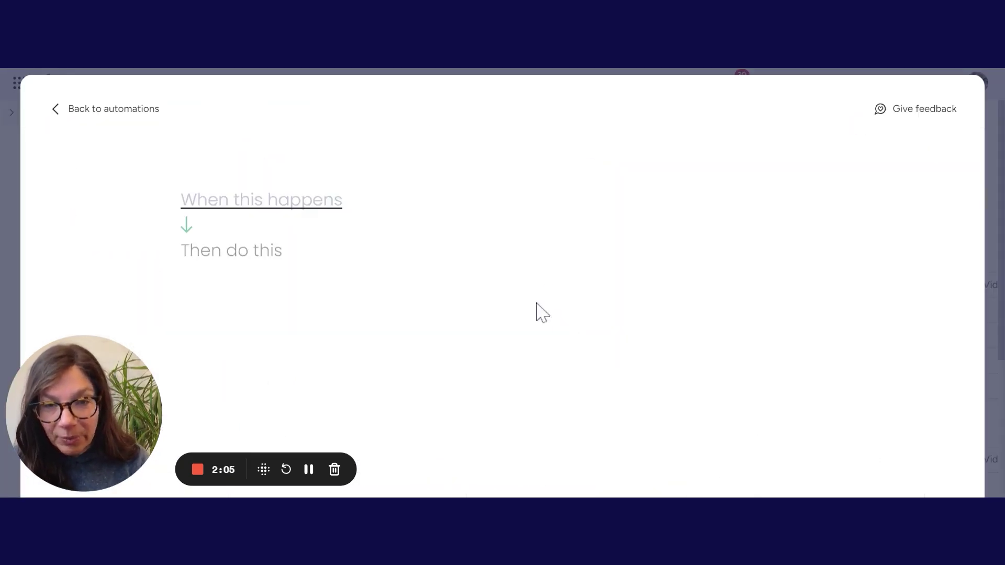
pyautogui.click(277, 202)
pyautogui.click(252, 279)
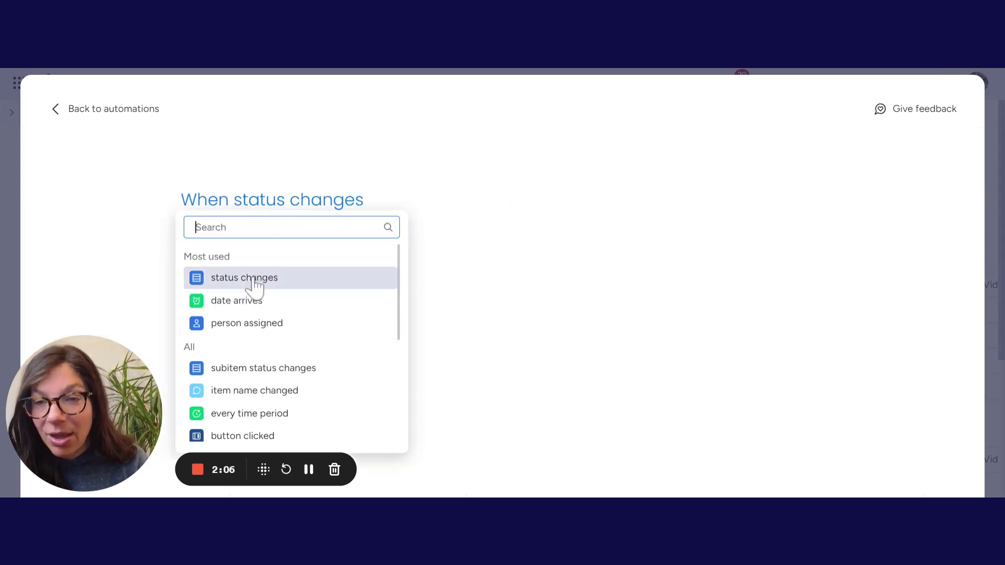
pyautogui.click(437, 304)
# - Set the trigger to the Status column becoming Working on it
pyautogui.click(270, 206)
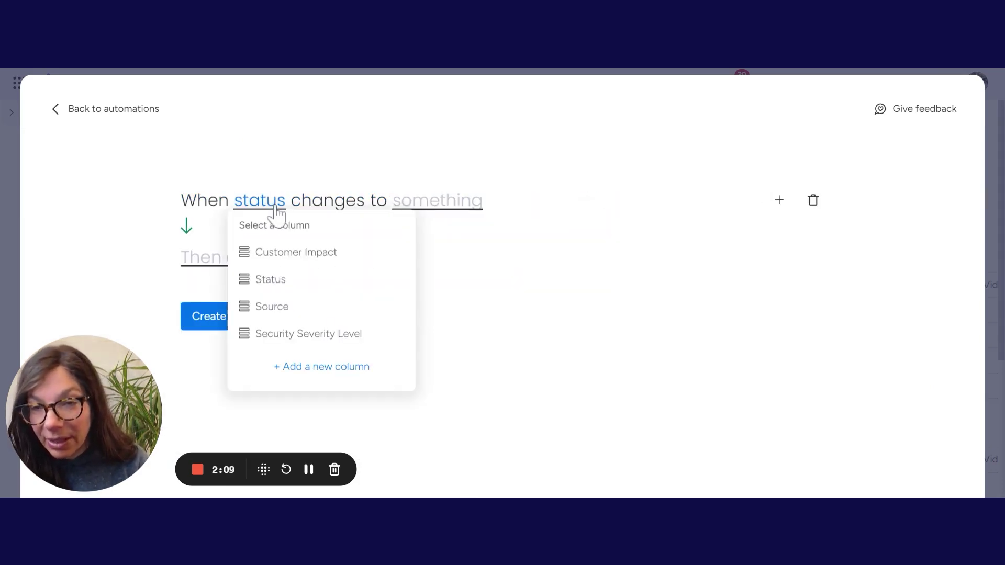
pyautogui.click(457, 226)
pyautogui.click(446, 209)
pyautogui.click(456, 277)
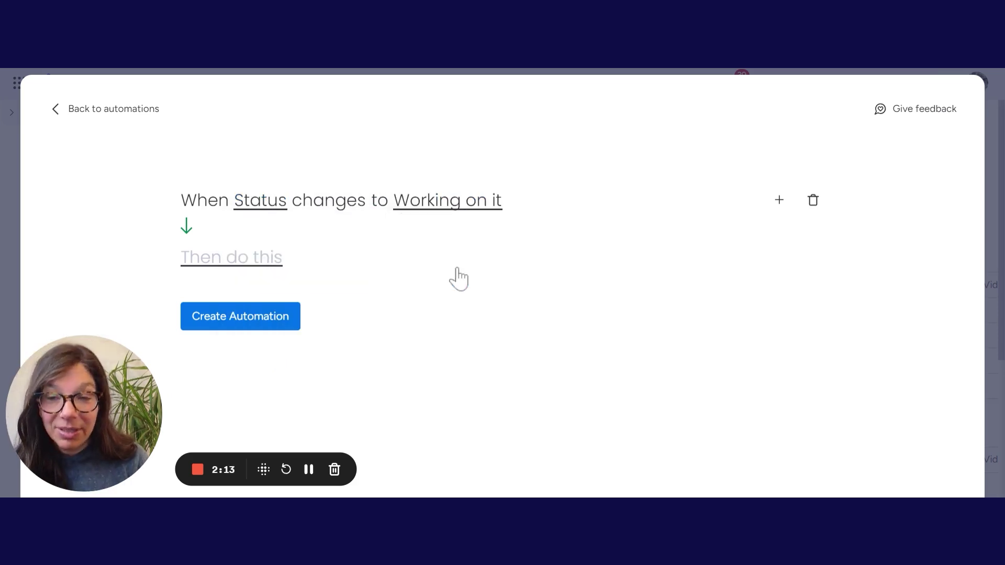
# - Add a condition that Customer Impact is empty
pyautogui.click(780, 199)
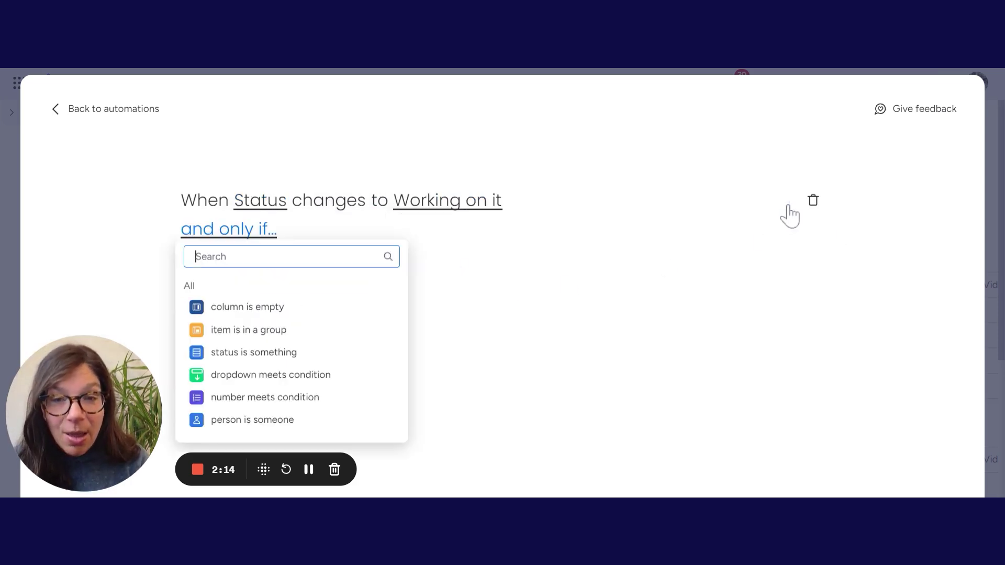
pyautogui.click(270, 236)
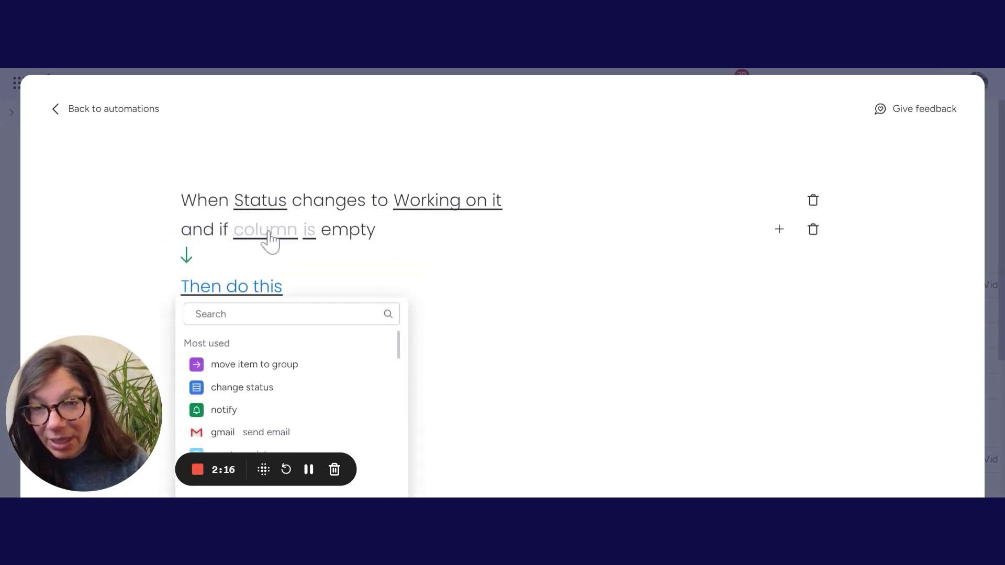
pyautogui.click(297, 355)
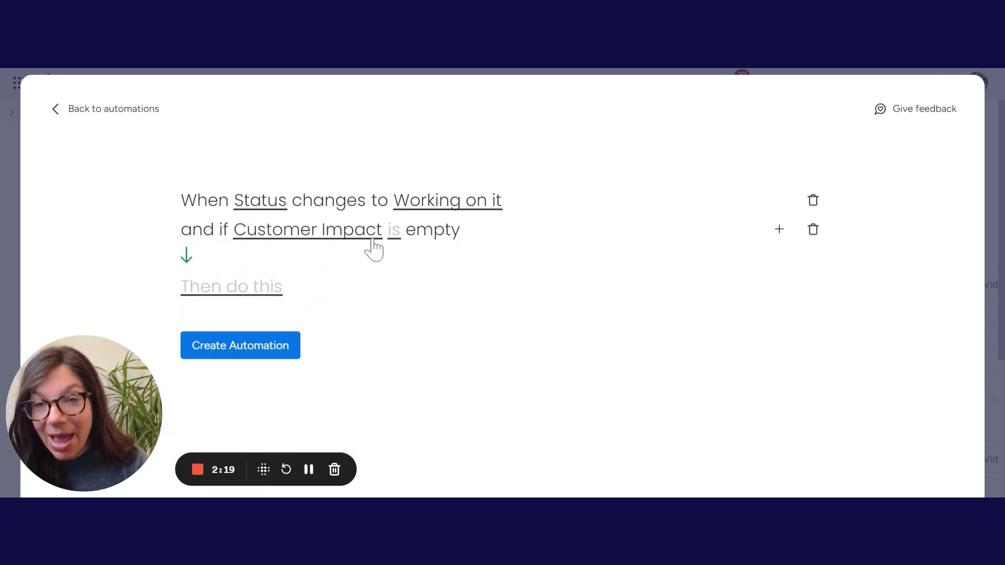
pyautogui.click(394, 236)
pyautogui.click(415, 271)
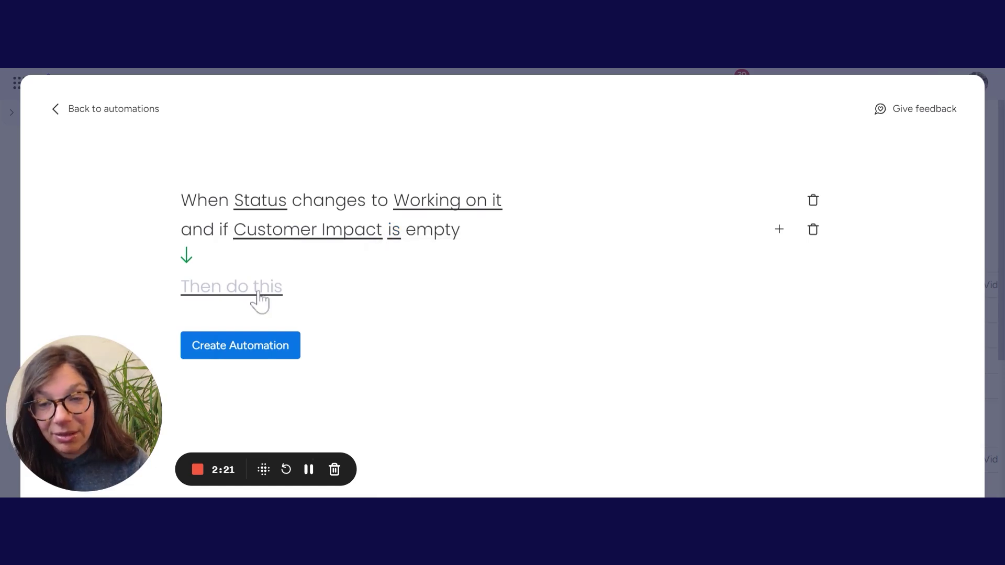
# - Make the action change Status to Missing Info
pyautogui.click(271, 290)
pyautogui.click(264, 391)
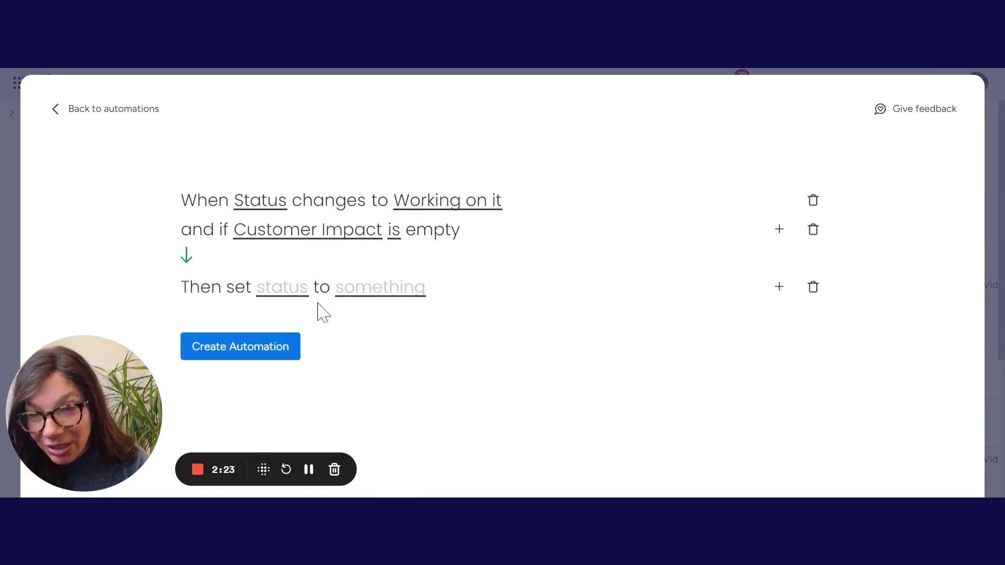
pyautogui.click(289, 297)
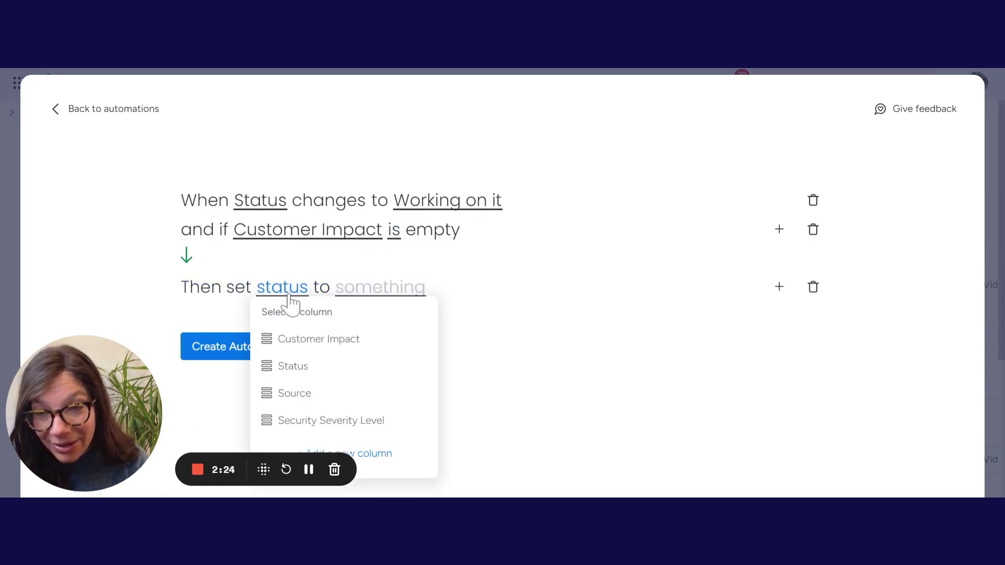
pyautogui.click(307, 376)
pyautogui.click(385, 299)
pyautogui.scroll(-1, 410, 393)
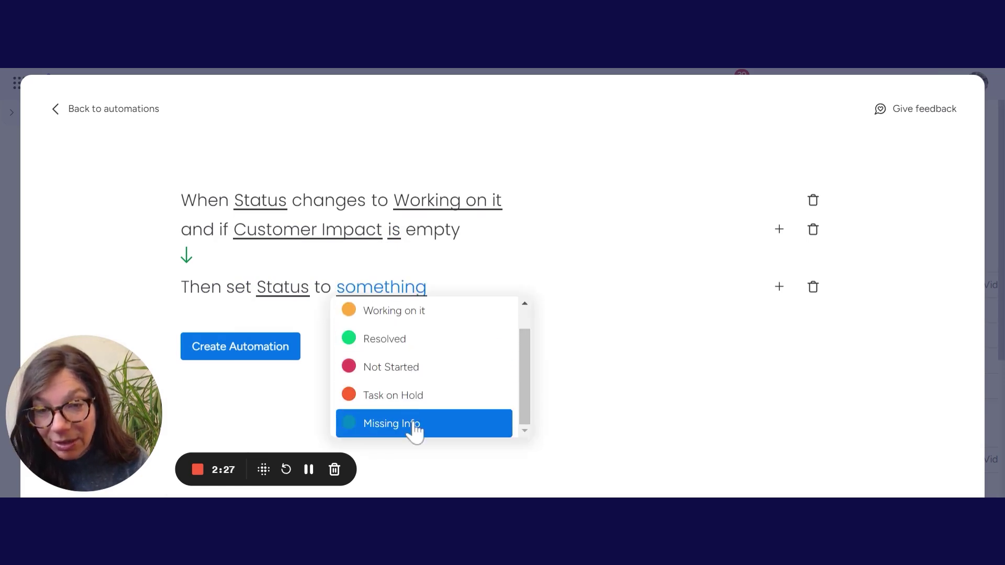
pyautogui.click(414, 428)
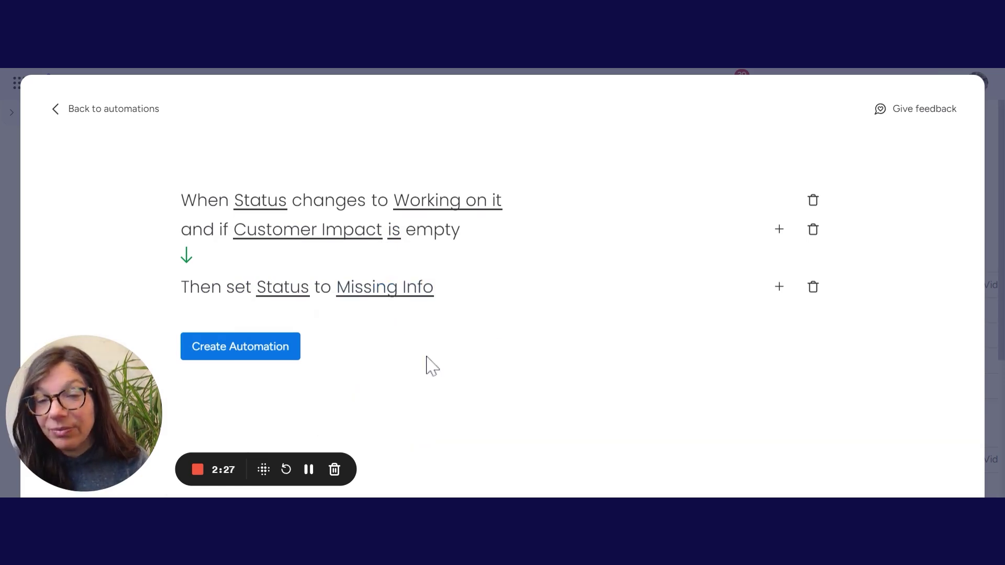
# - Add a second action notifying the person in the Developer column
pyautogui.click(778, 288)
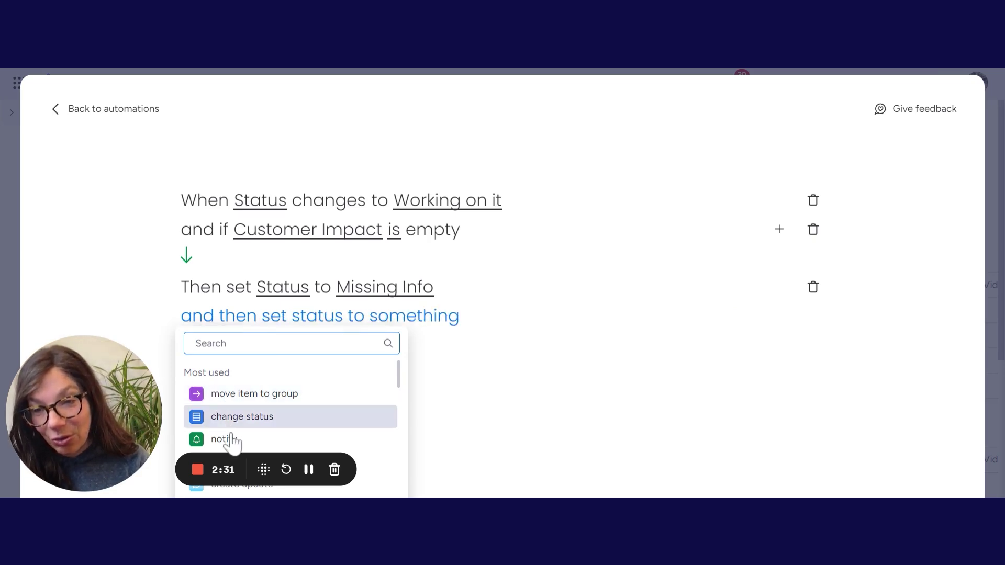
pyautogui.click(232, 440)
pyautogui.click(350, 336)
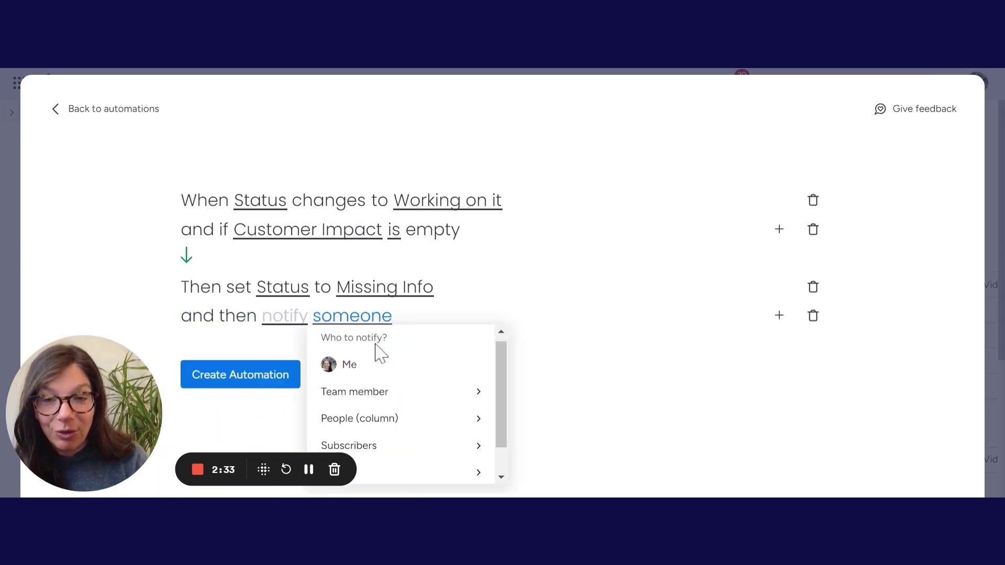
pyautogui.click(388, 419)
pyautogui.click(381, 400)
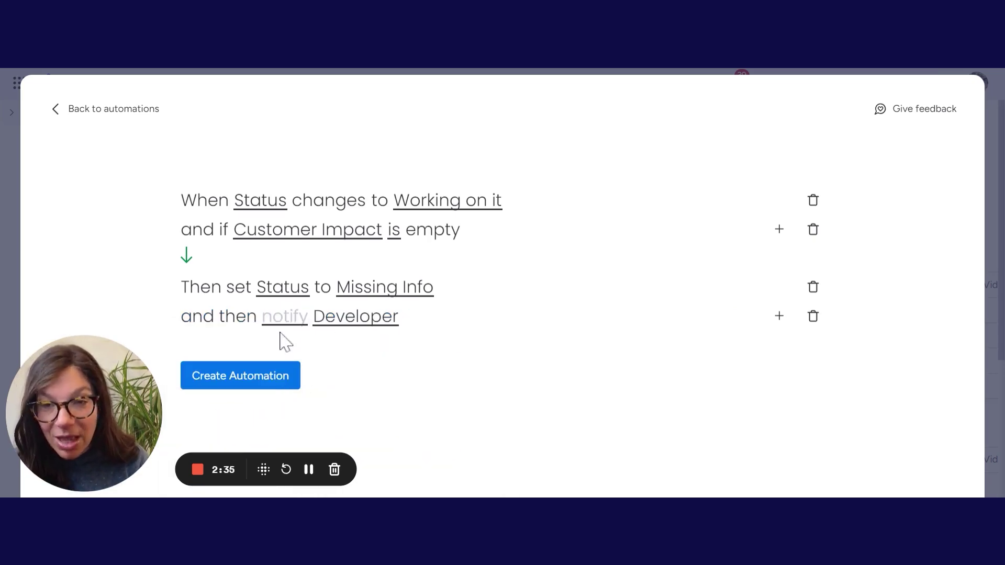
# - Write the notification message 'You are missing info on this task'
pyautogui.click(286, 316)
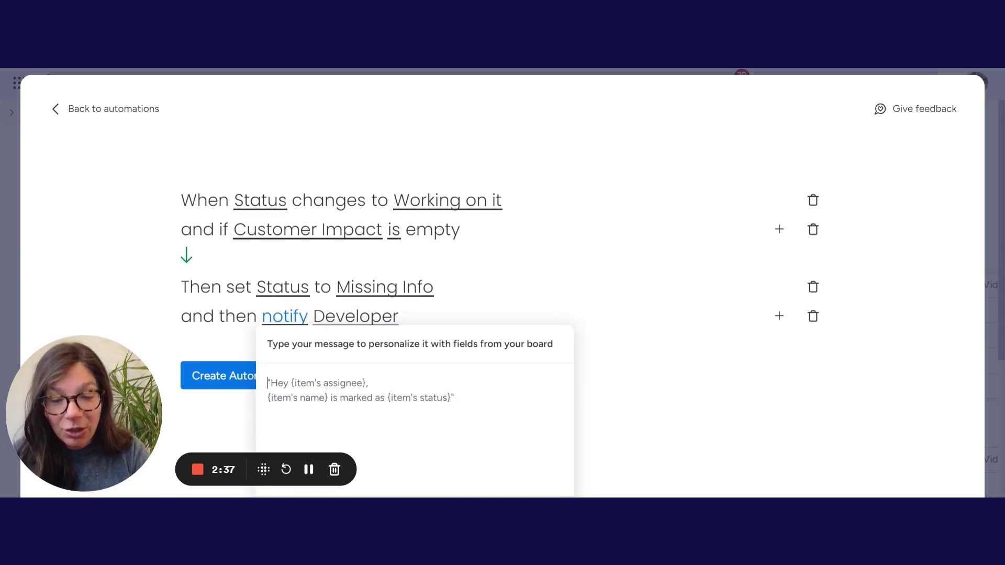
pyautogui.write('You are miuss')
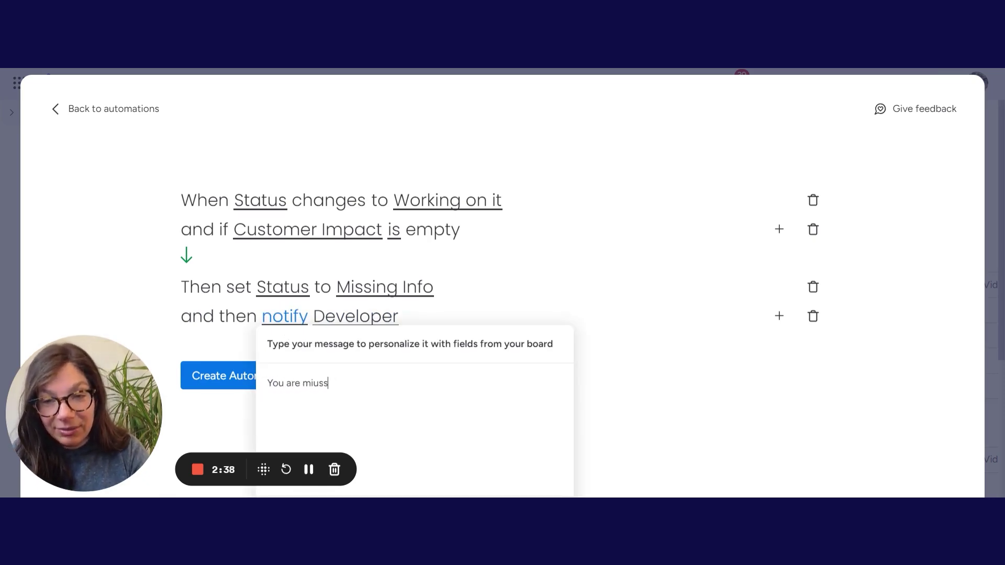
pyautogui.press('BackSpace')
pyautogui.press('BackSpace')
pyautogui.press('BackSpace')
pyautogui.write('ssing info on this task')
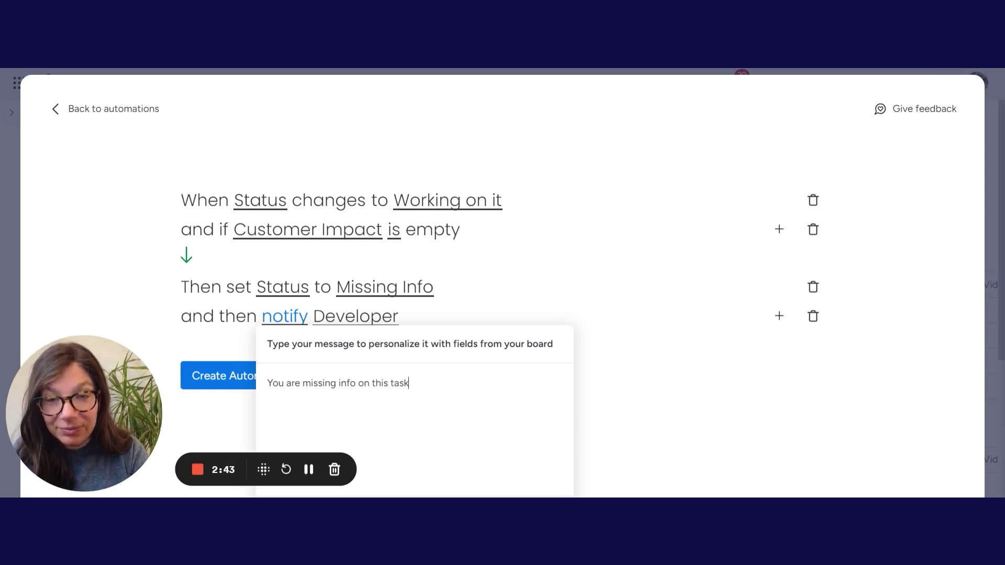
pyautogui.write('.')
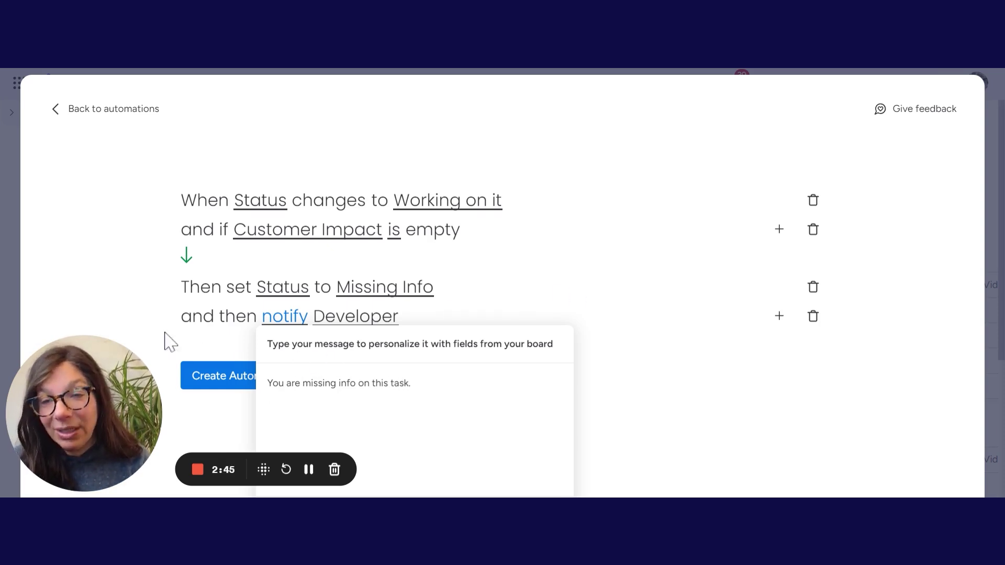
pyautogui.click(148, 319)
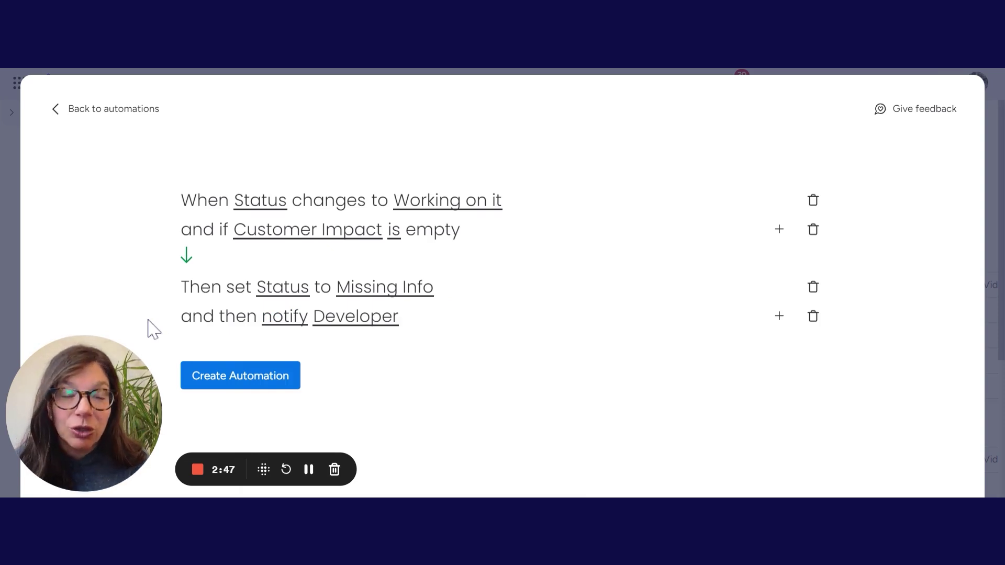